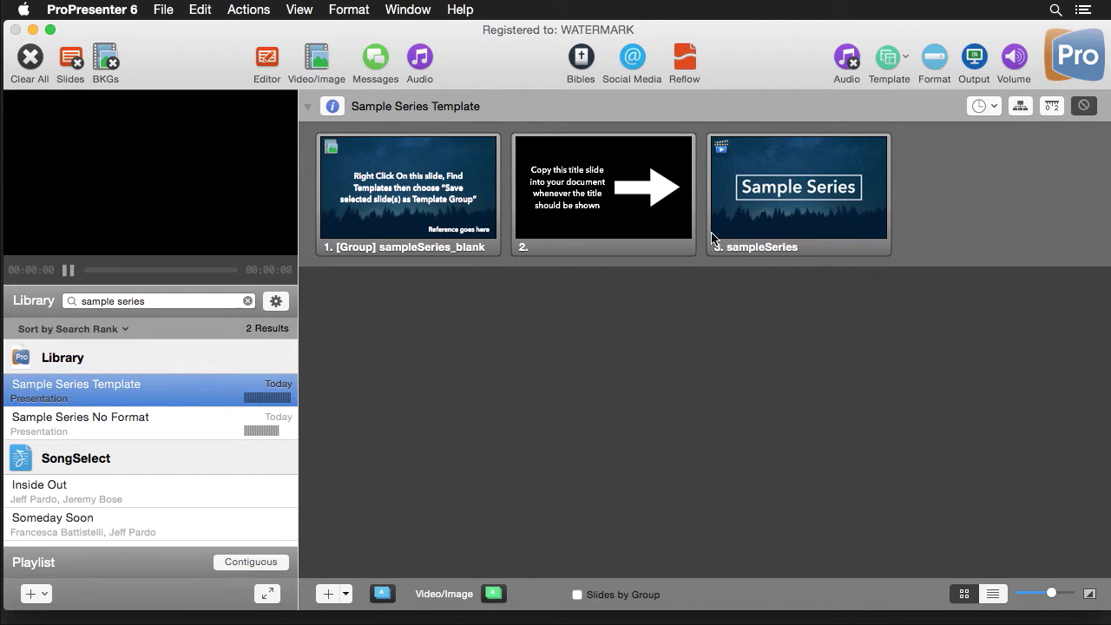
left_click(267, 59)
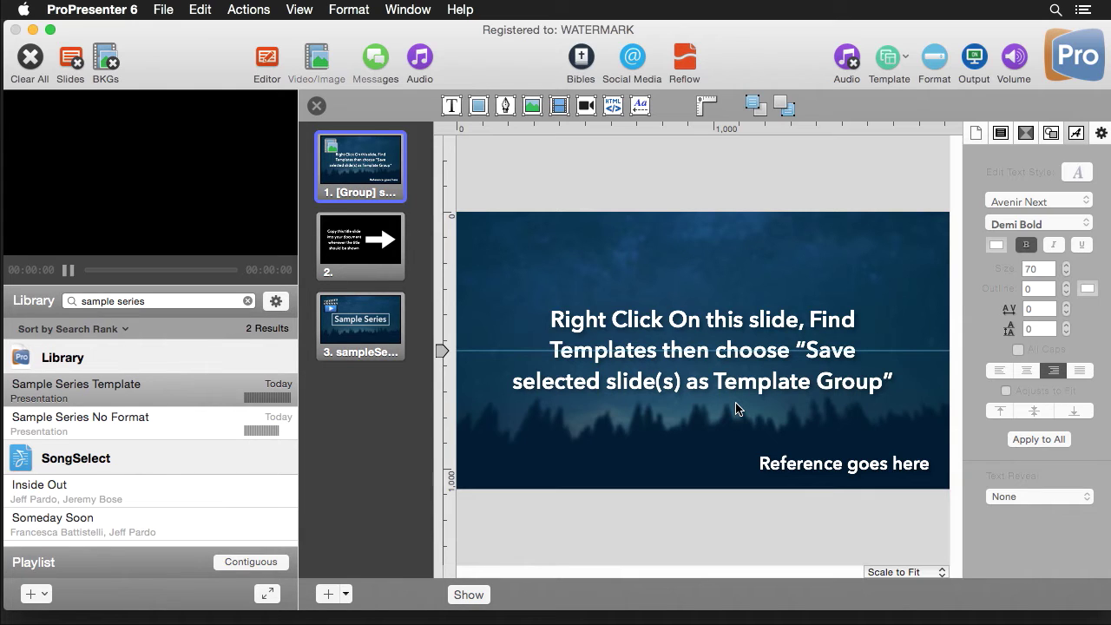
left_click(727, 348)
double_click(733, 335)
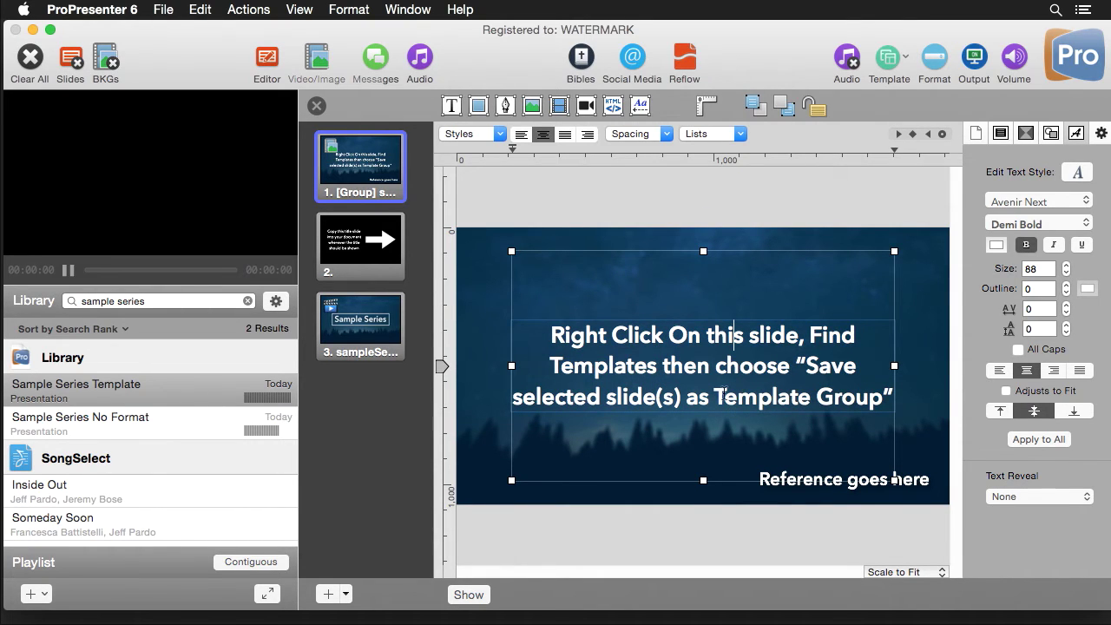
left_click(1049, 133)
left_click(922, 283)
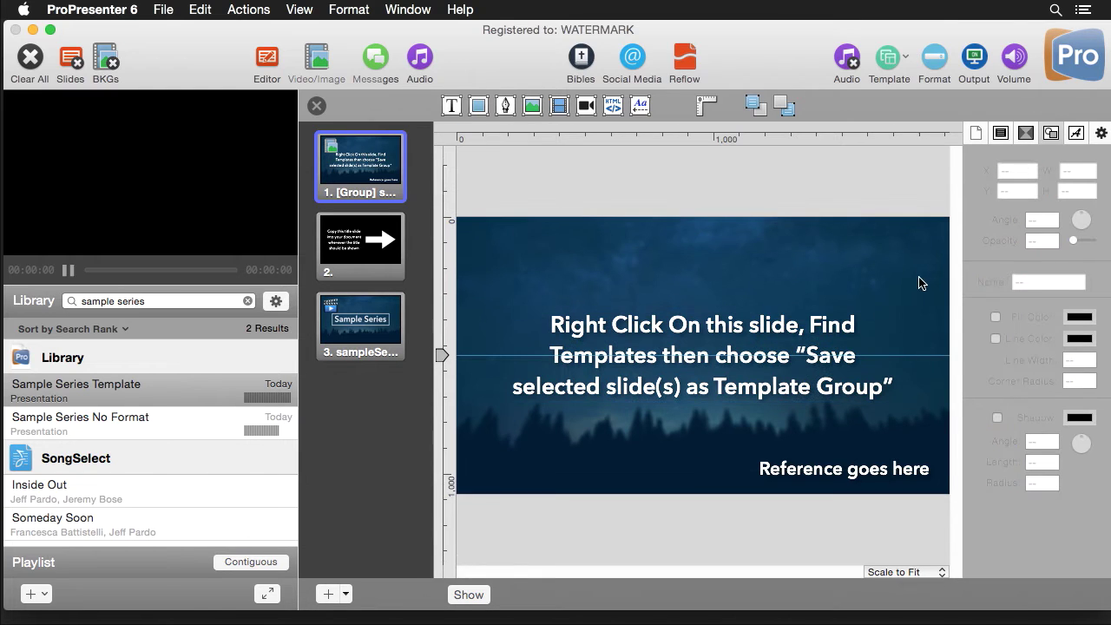
left_click(1096, 135)
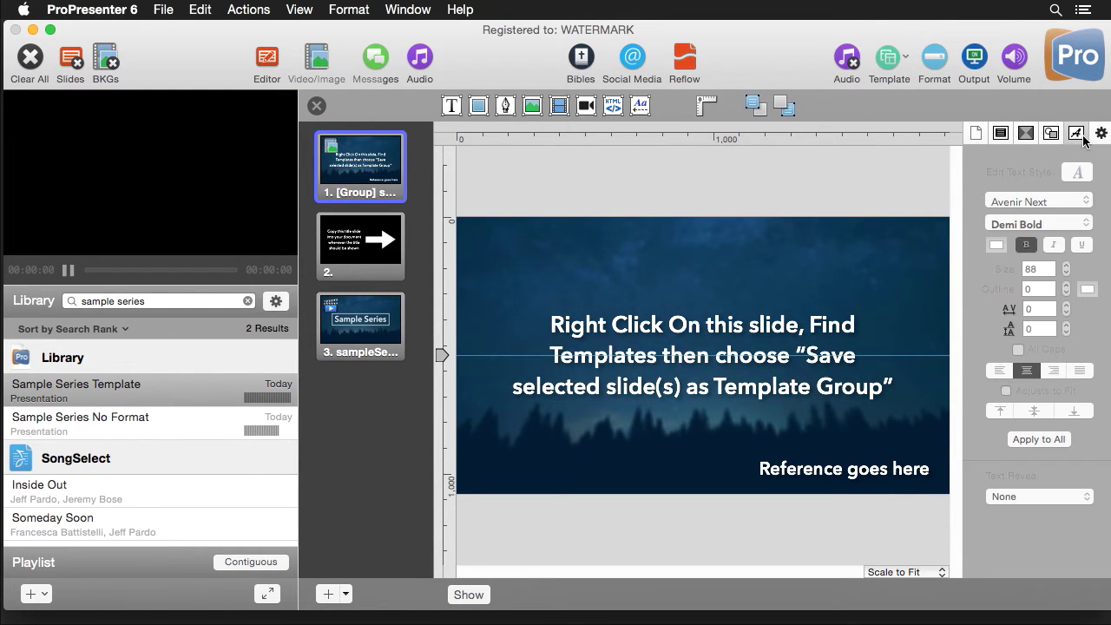
left_click(814, 363)
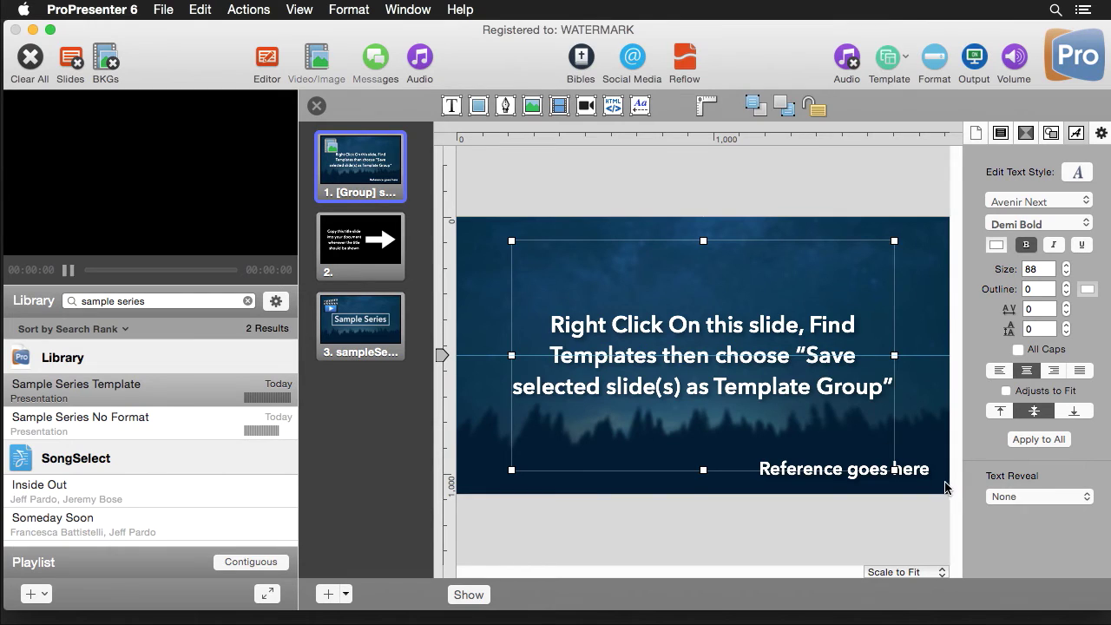
Step: Check in the inspector that the slide's text elements are named Bible Text and Bible Reference
left_click(920, 471)
left_click(818, 359)
left_click(1050, 133)
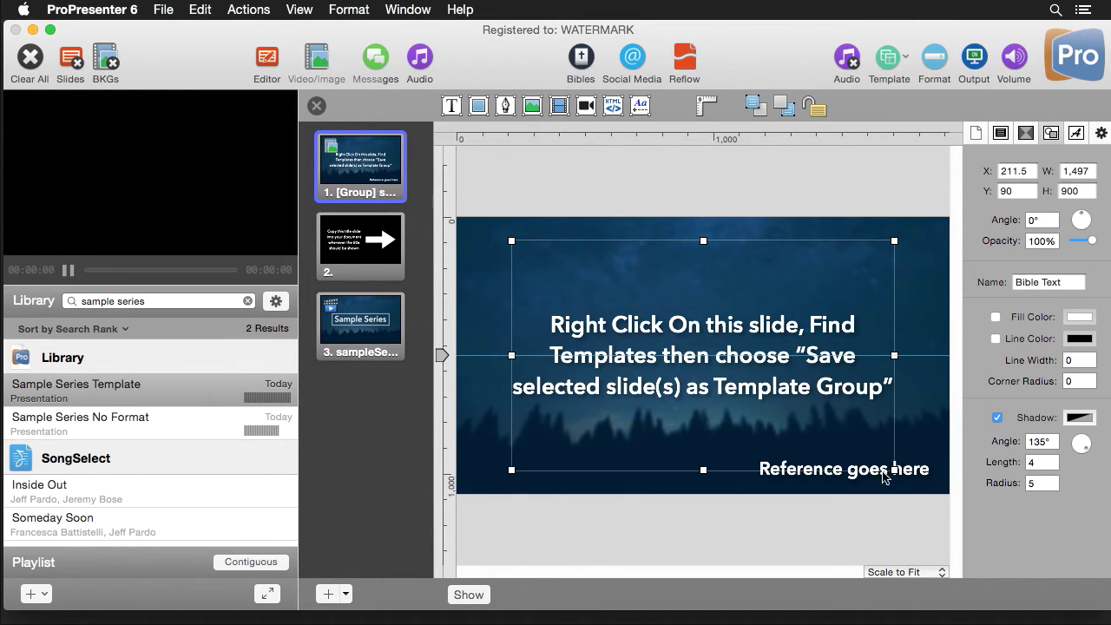
left_click(923, 473)
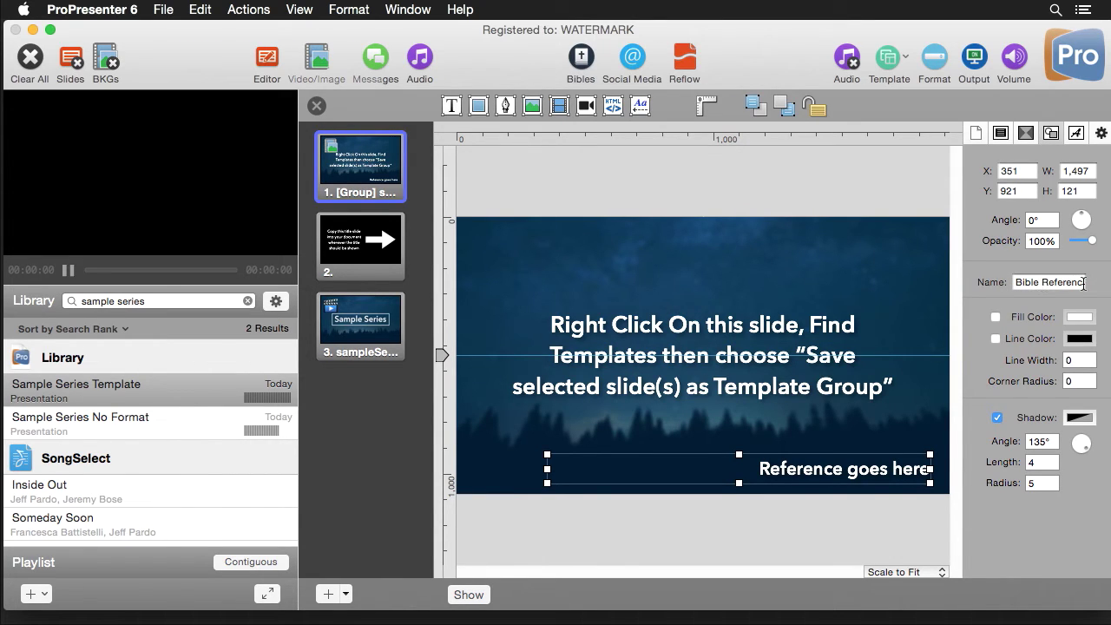
left_click(1000, 133)
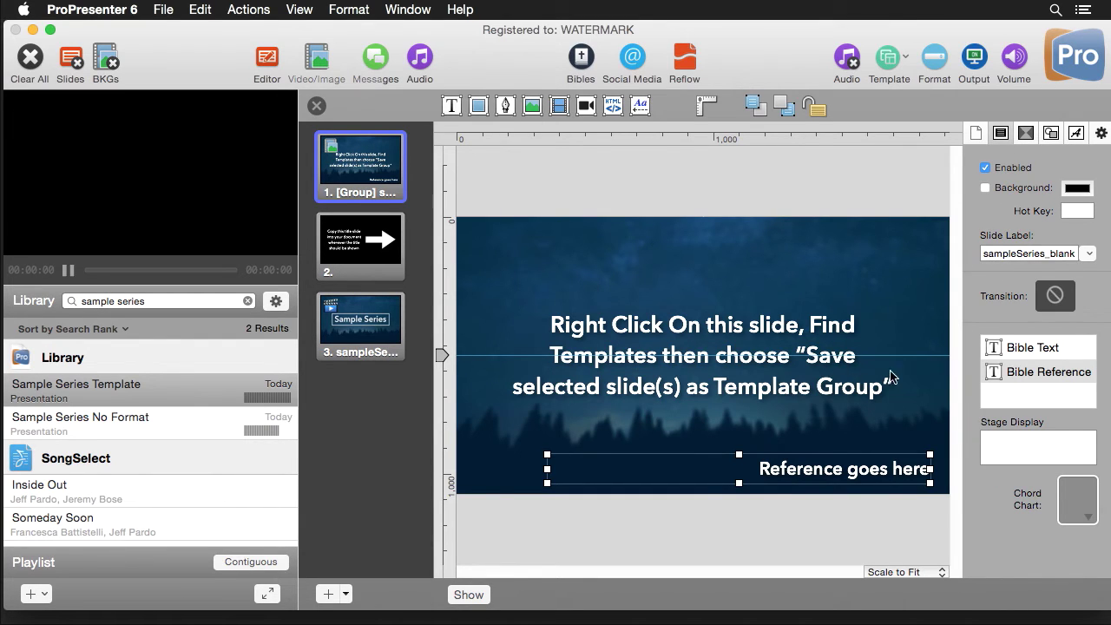
left_click(1030, 348)
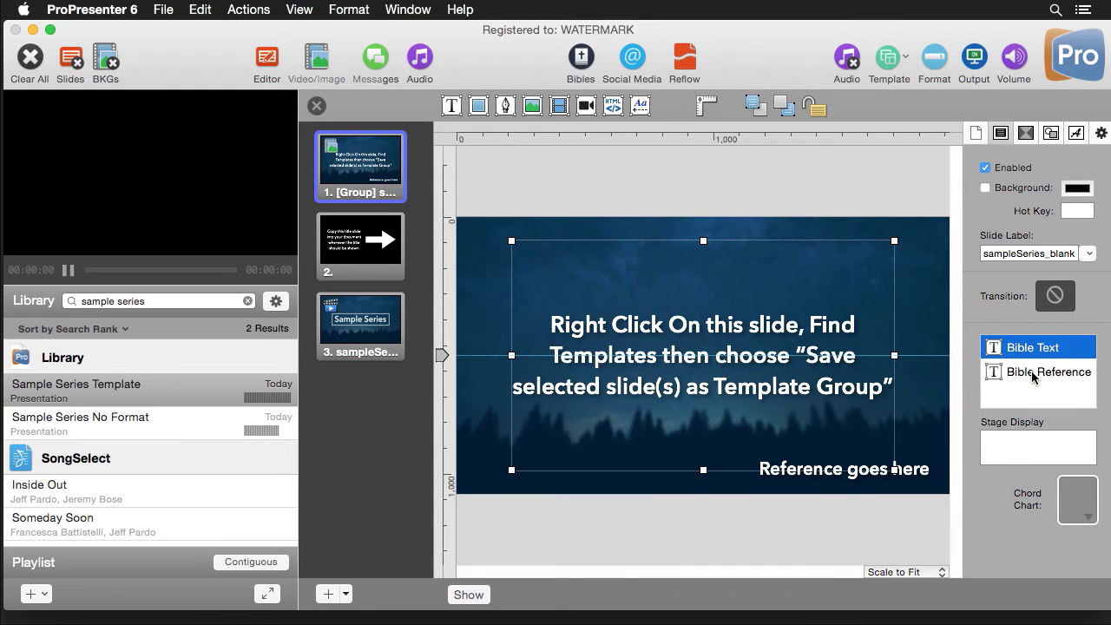
left_click(1022, 373)
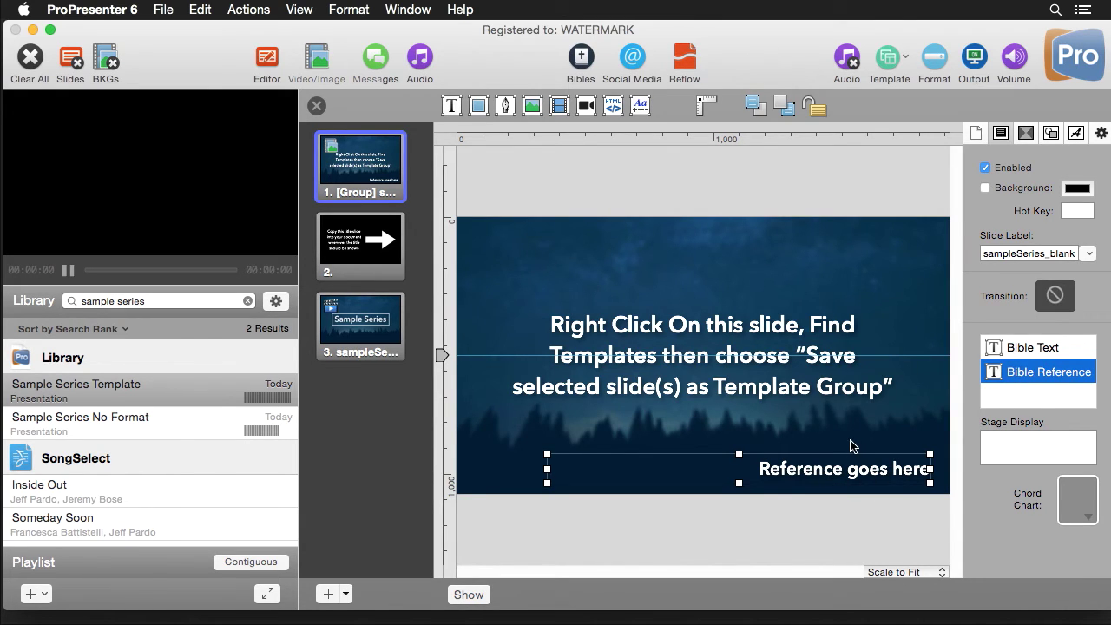
Step: Leave the editor and convert slide 1's background media cue into a slide element
key("super+e")
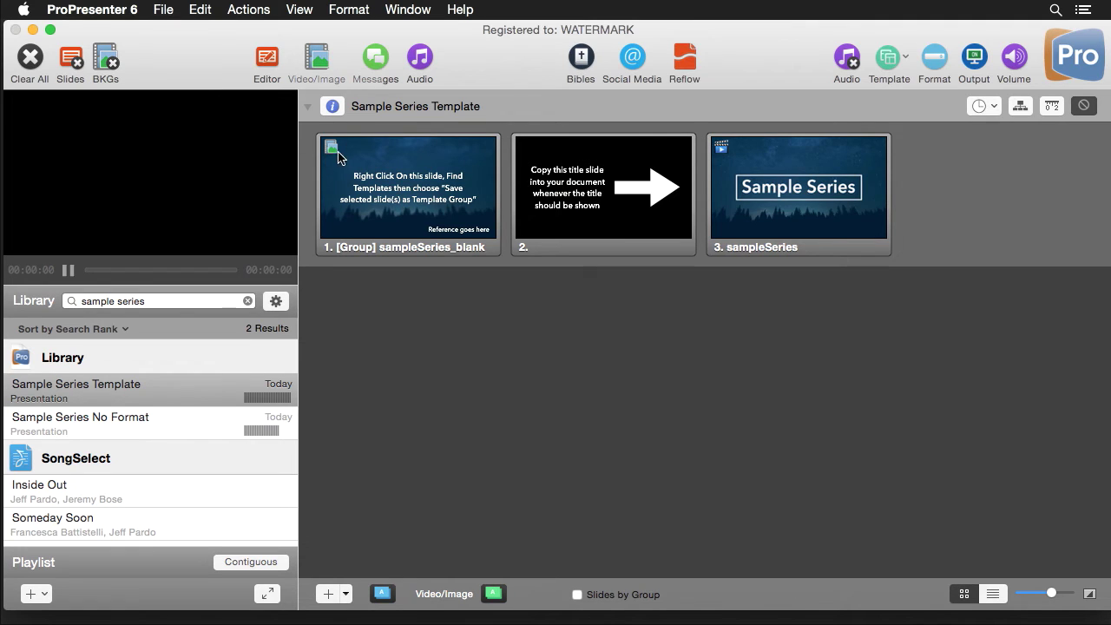
right_click(406, 184)
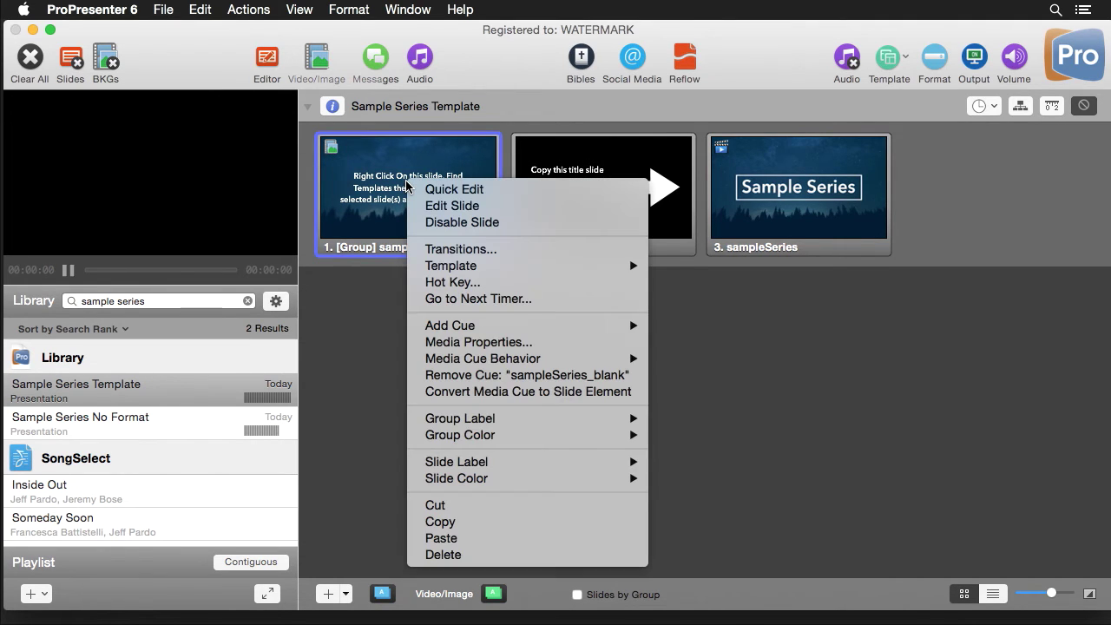
left_click(529, 395)
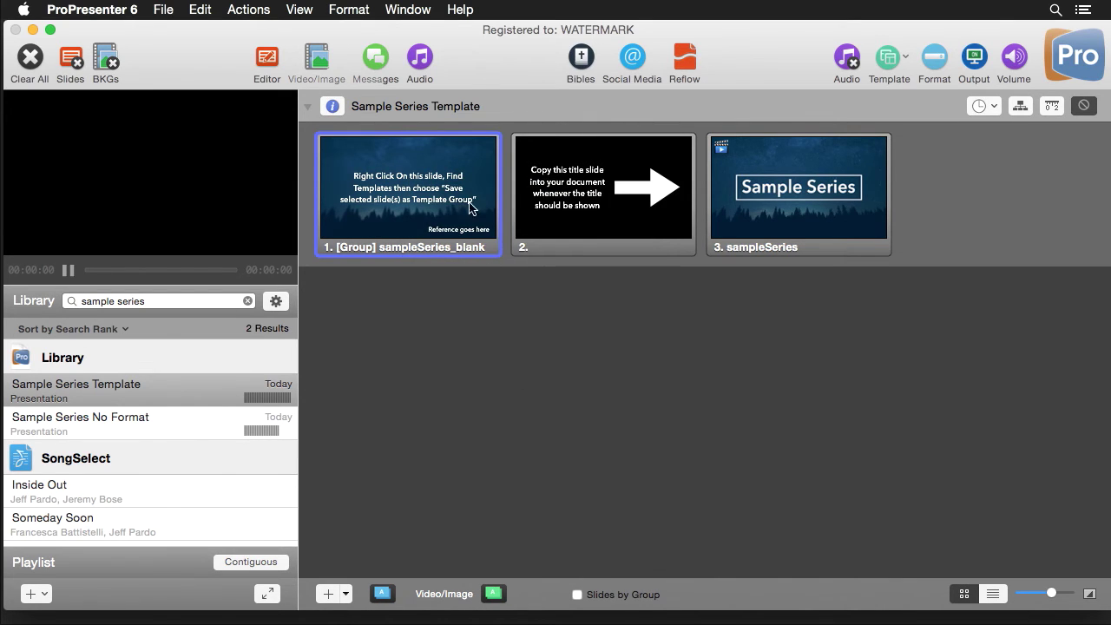
Step: Inspect the new background image element in the slide editor, undoing a test move
left_click(268, 62)
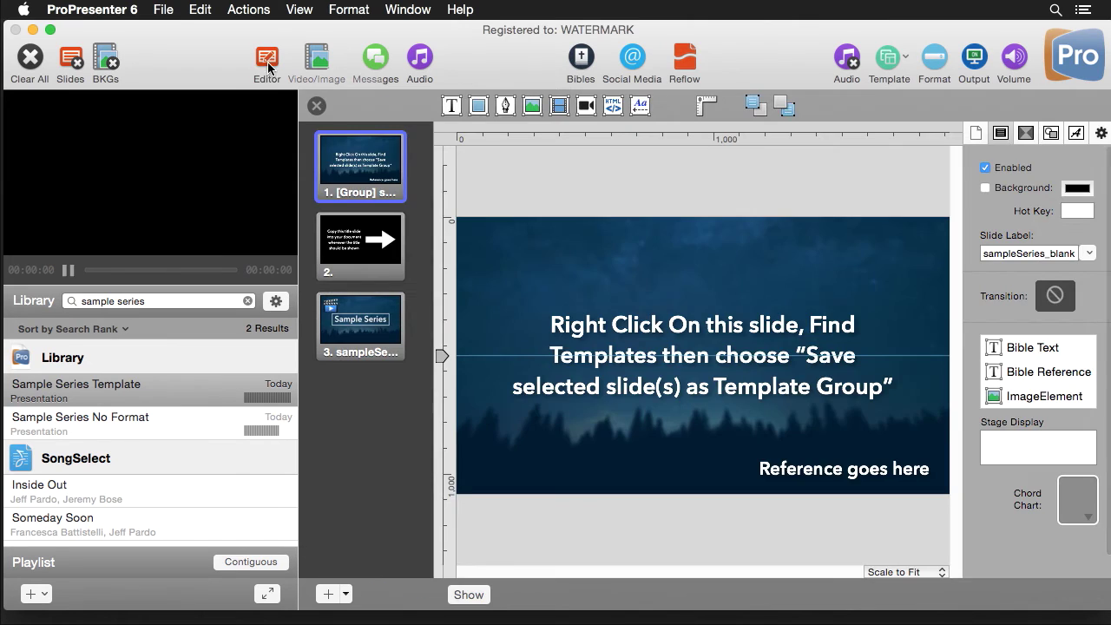
left_click(531, 245)
left_click(512, 227)
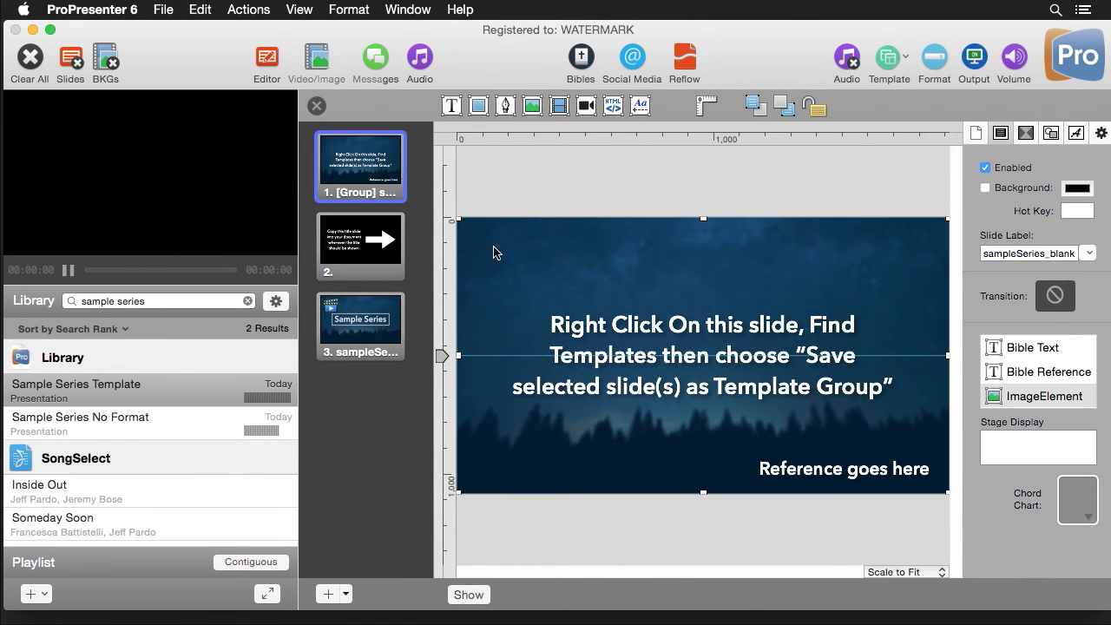
left_click_drag(488, 248, 588, 248)
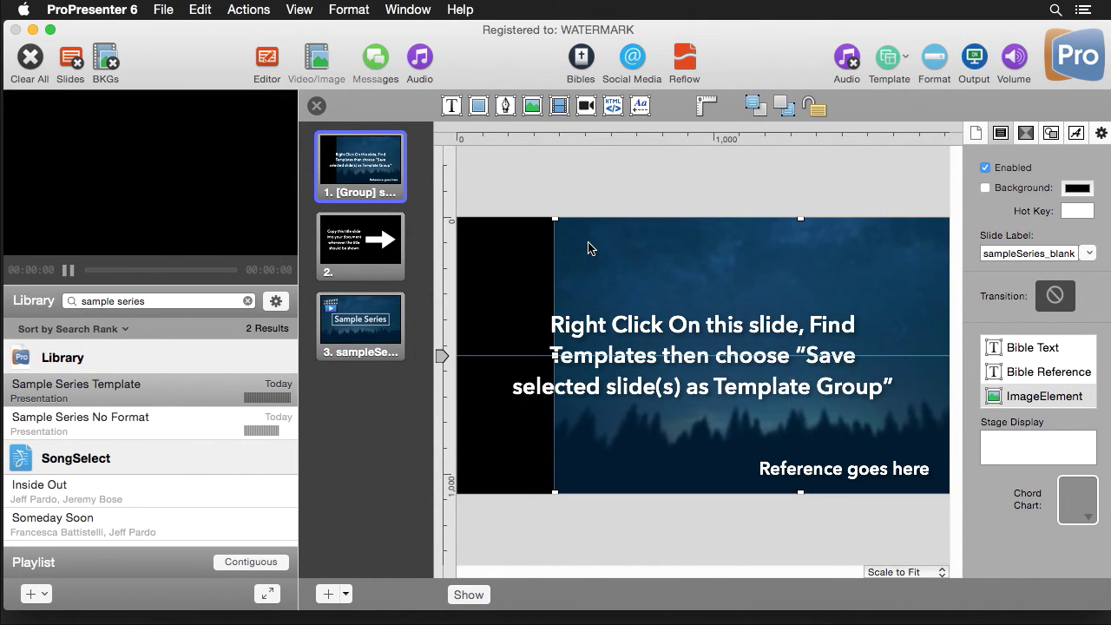
key("super+z")
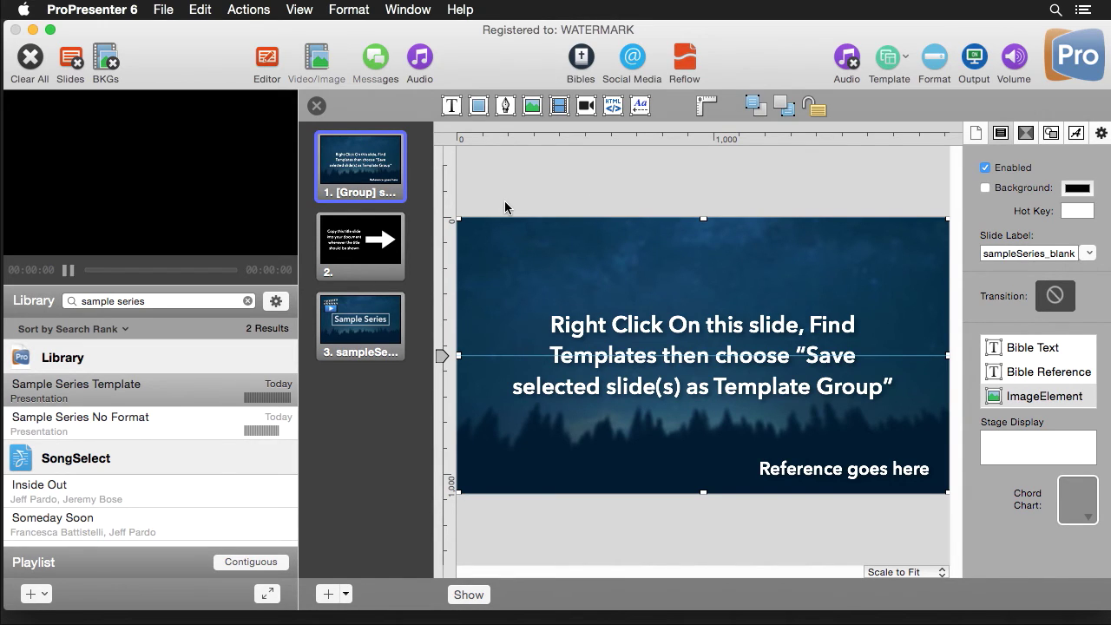
left_click(316, 105)
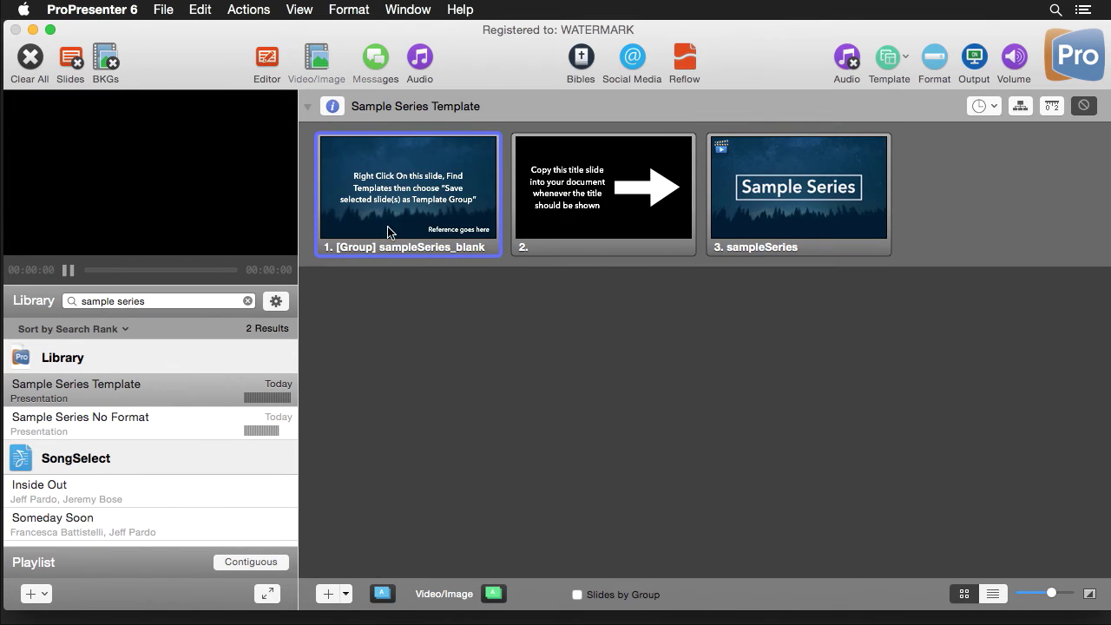
right_click(157, 391)
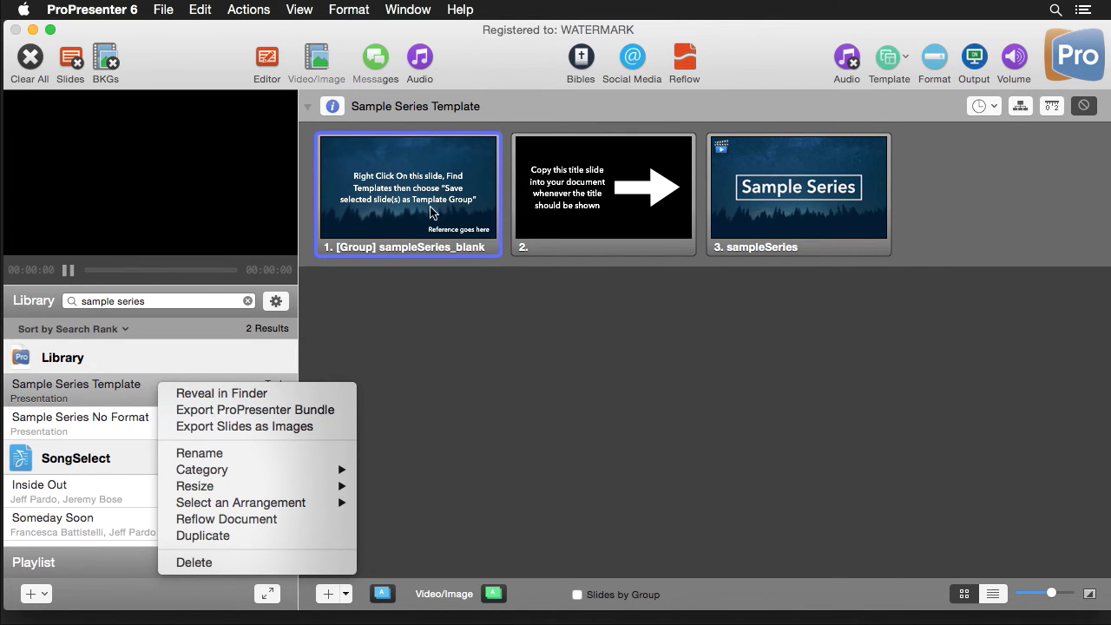
left_click(308, 413)
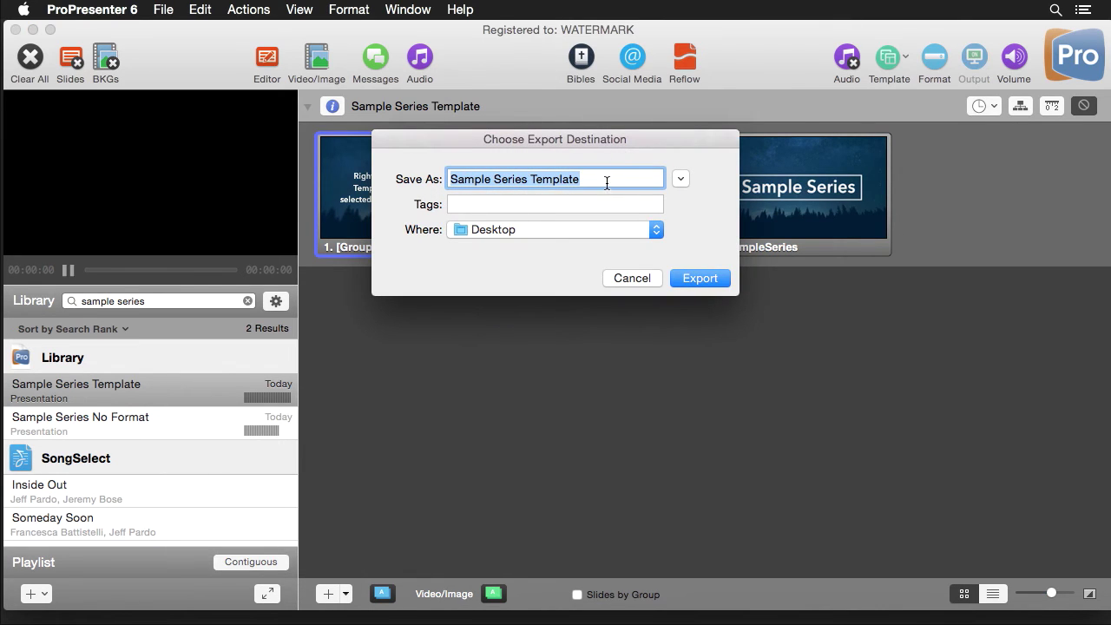
left_click(633, 278)
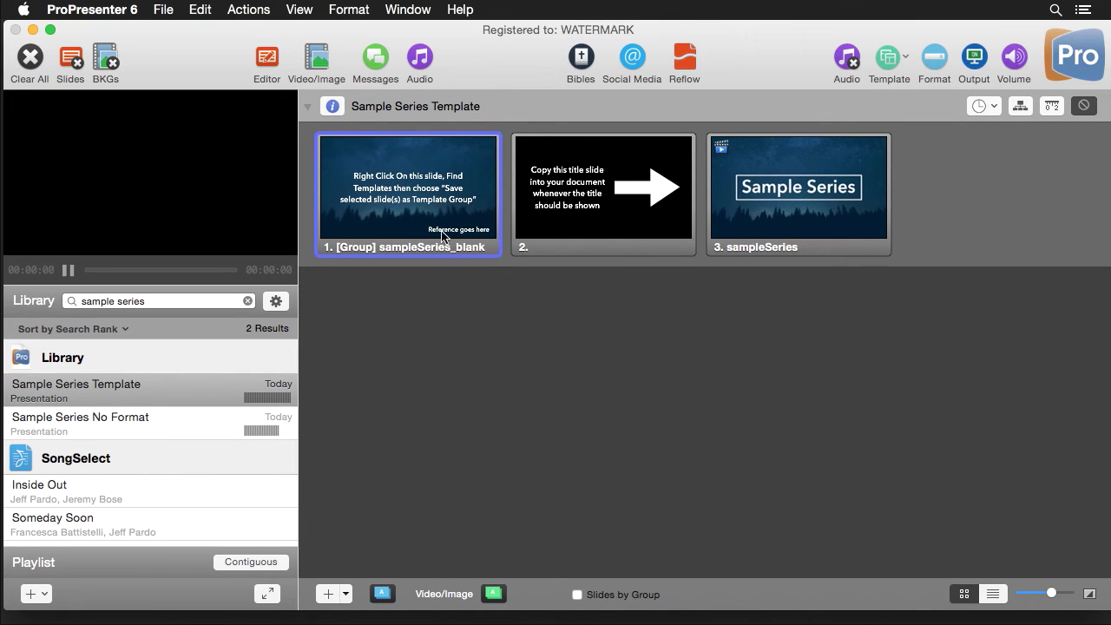
Step: Save the first slide as a new template group named 'sample'
right_click(433, 220)
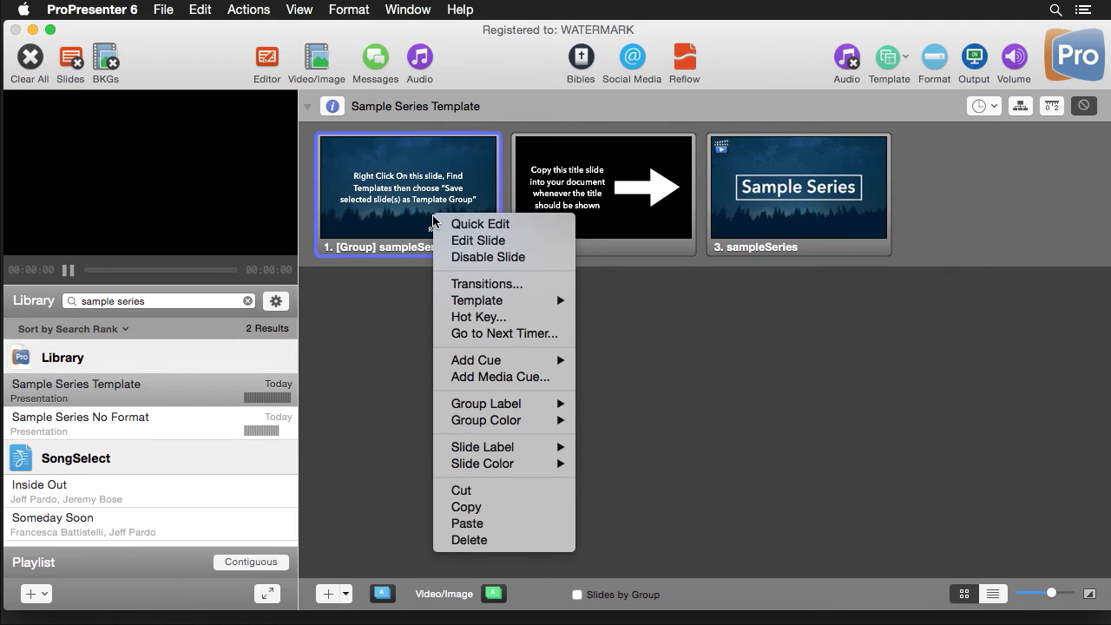
mouse_move(517, 302)
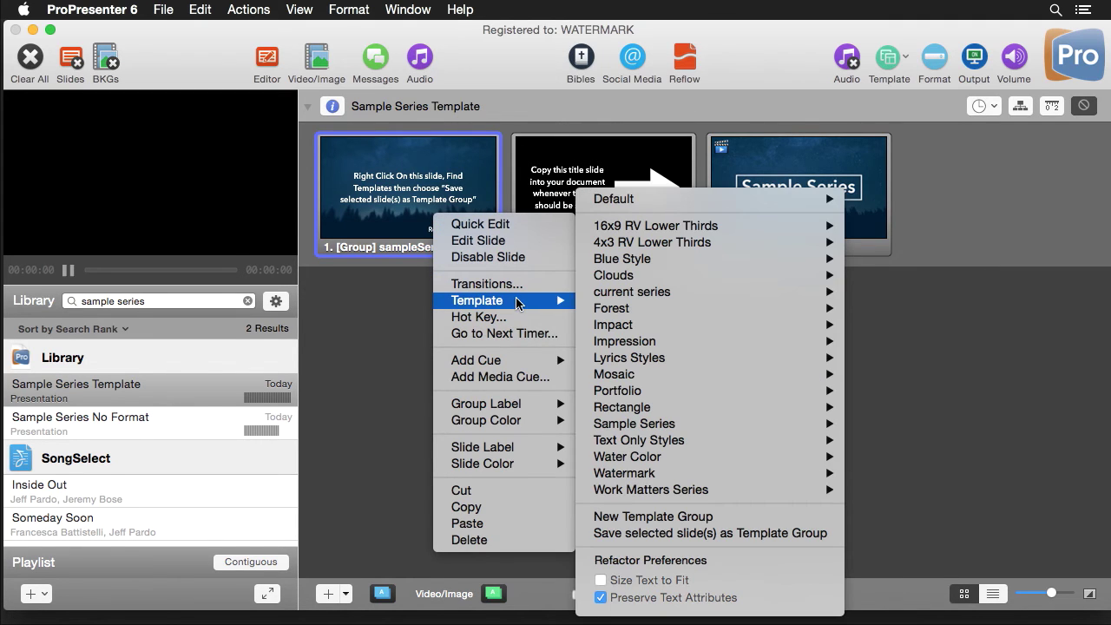
left_click(753, 535)
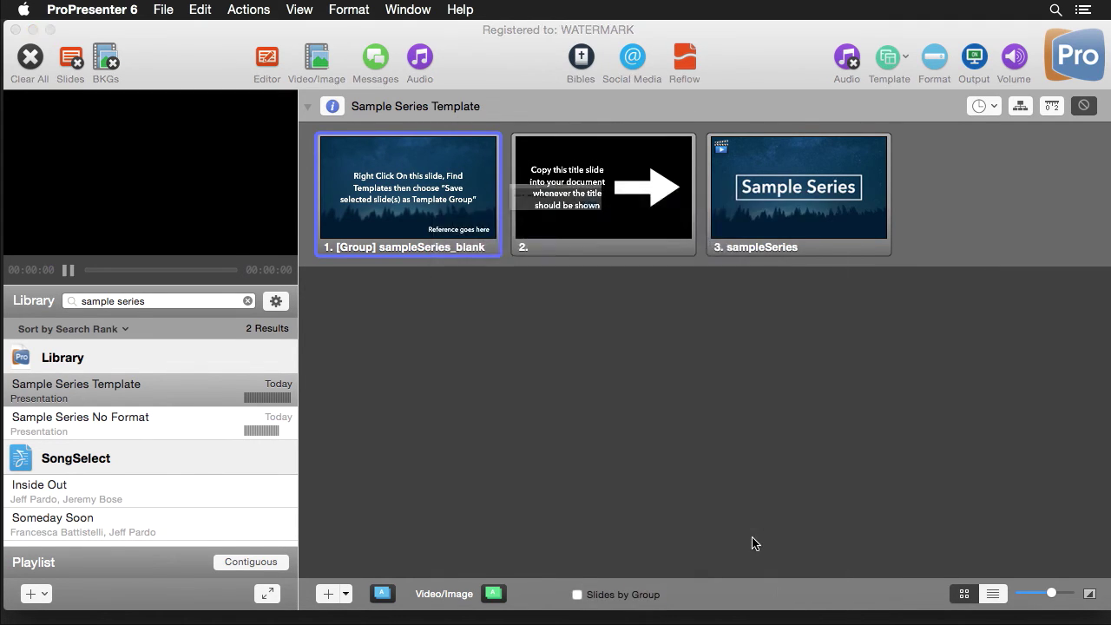
type("sample")
key("Return")
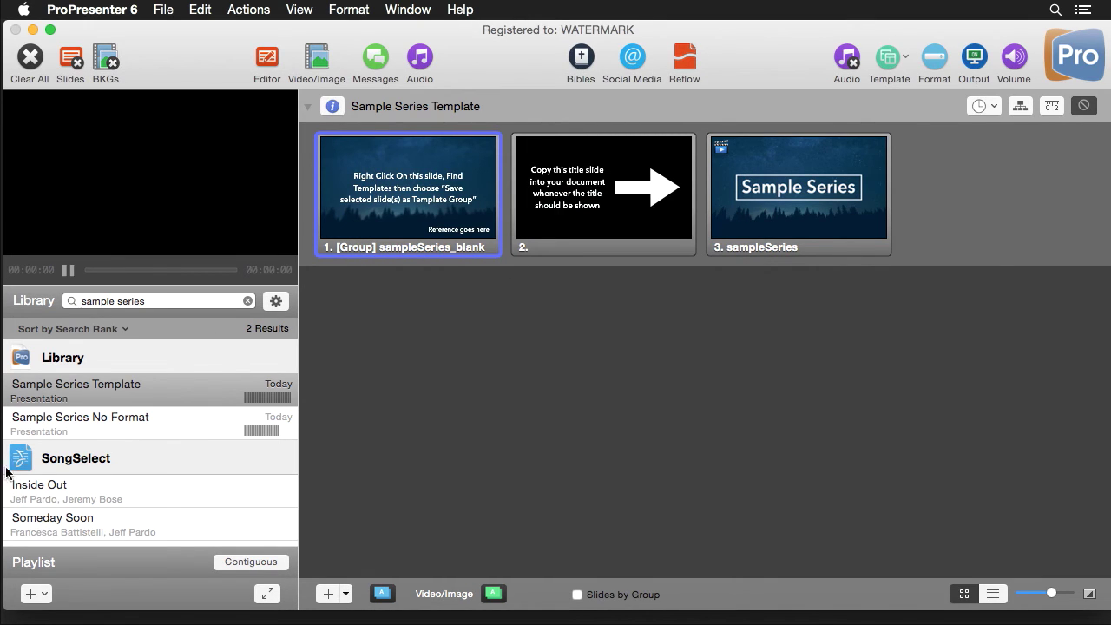
Step: Apply the sampleSeries_blank template to all Sample Series No Format slides
left_click(117, 427)
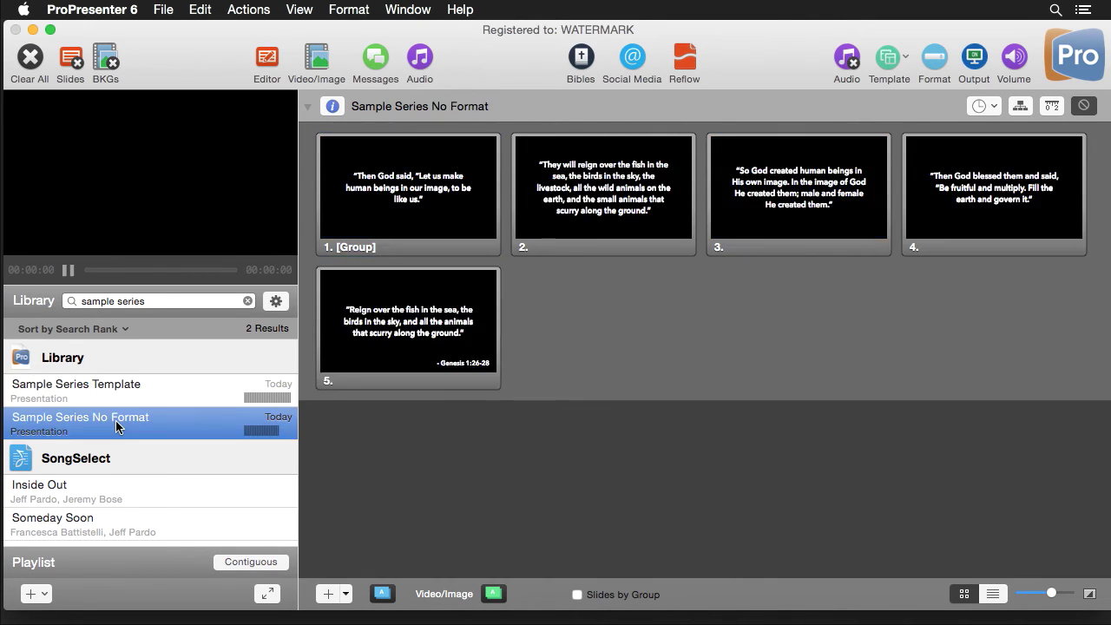
left_click(903, 59)
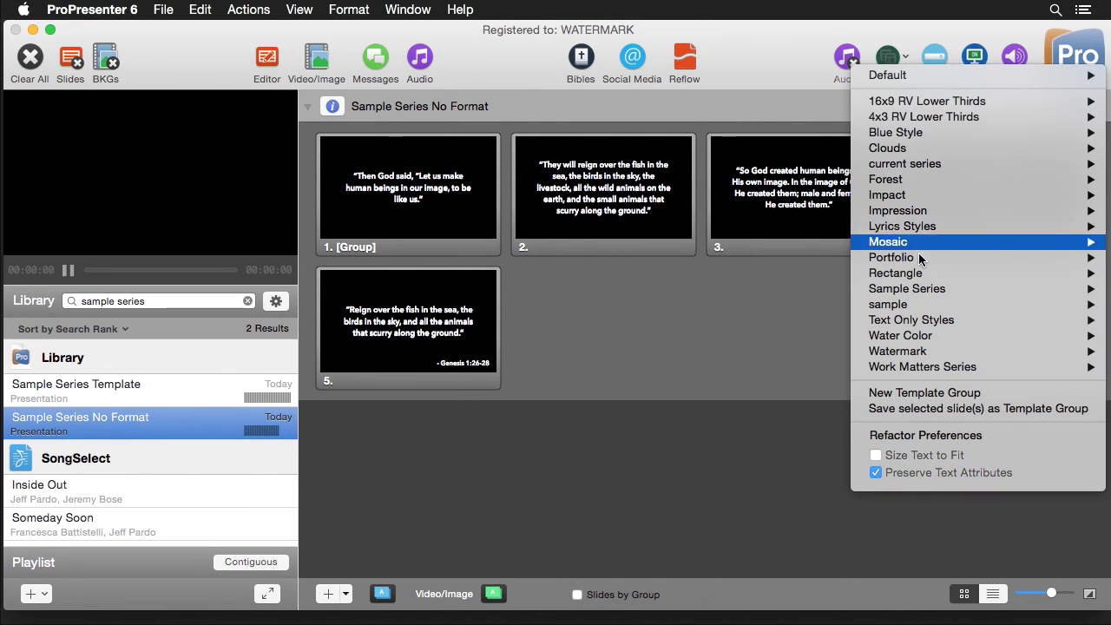
mouse_move(881, 313)
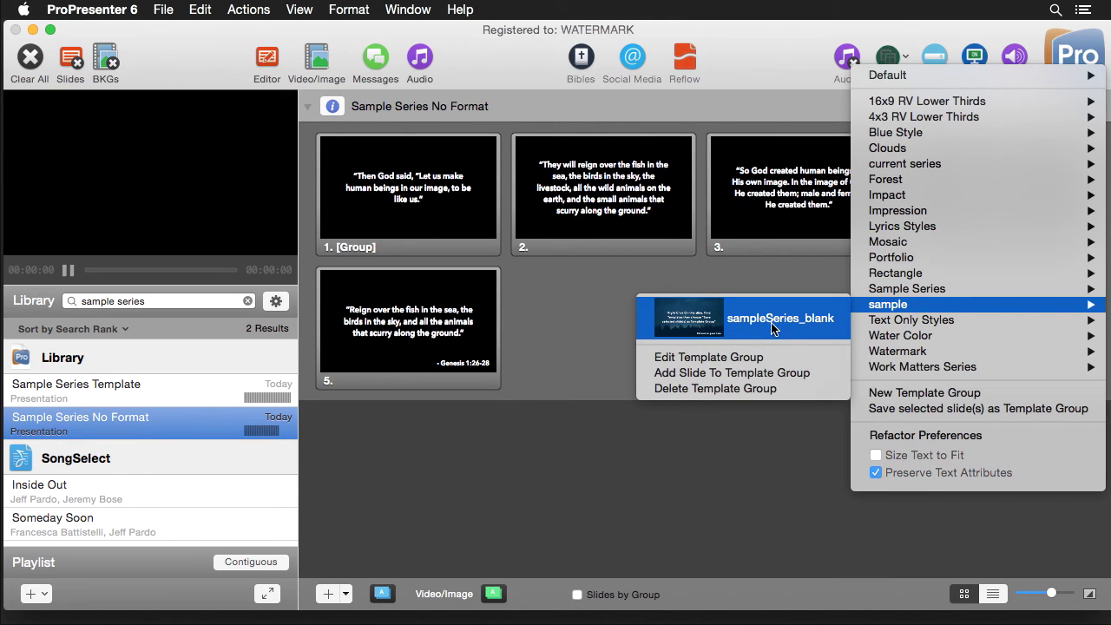
left_click(772, 321)
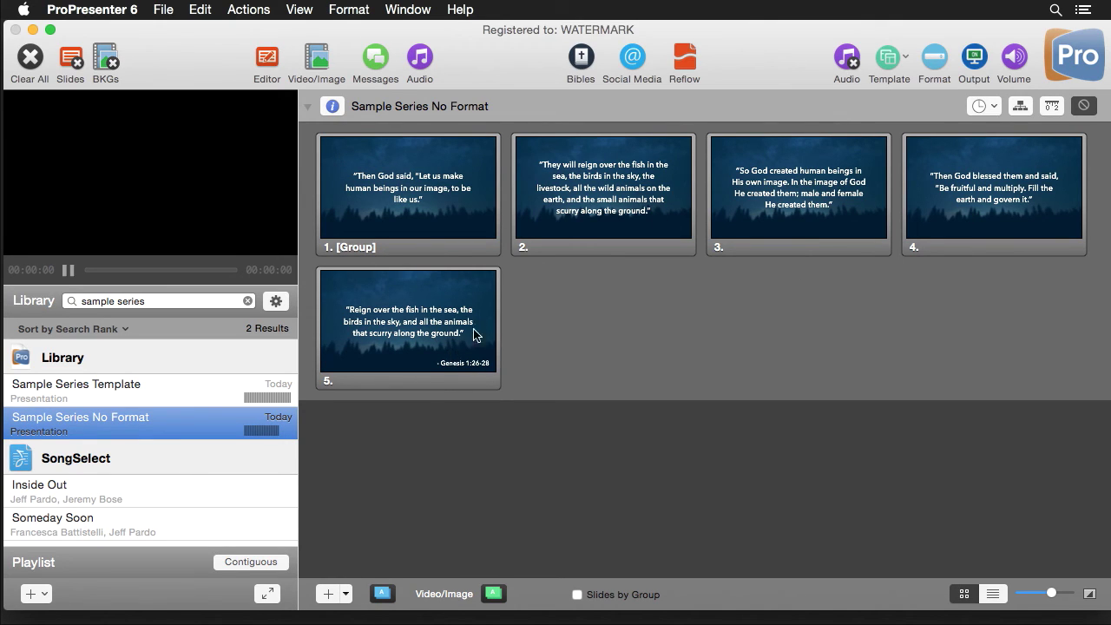
Step: Set the Bible scripture slide template to sample > sampleSeries_blank
left_click(581, 60)
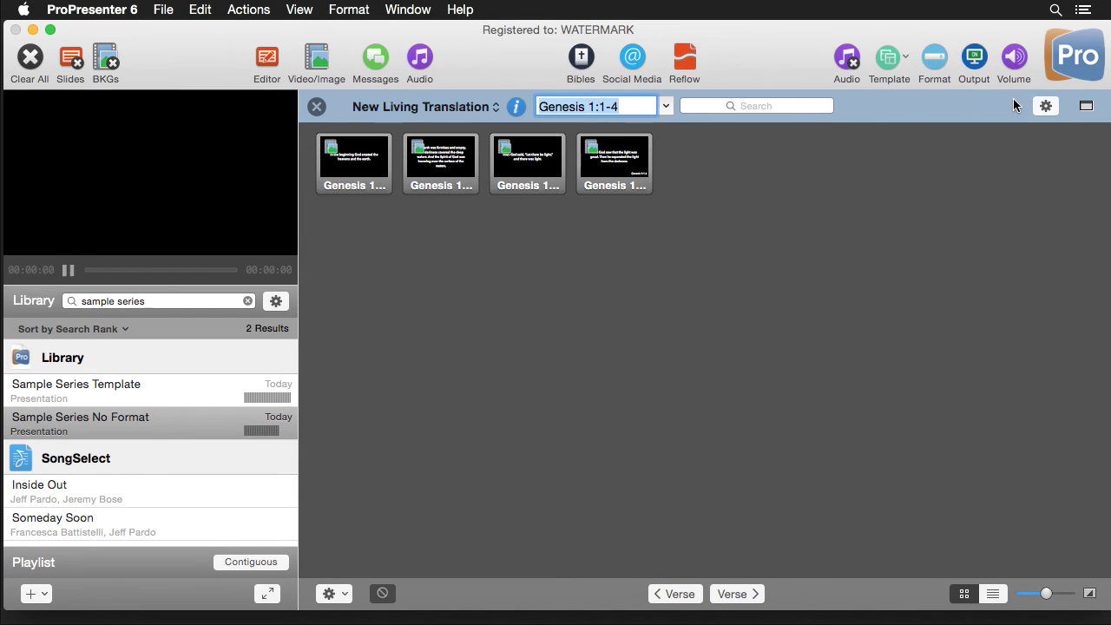
left_click(1046, 106)
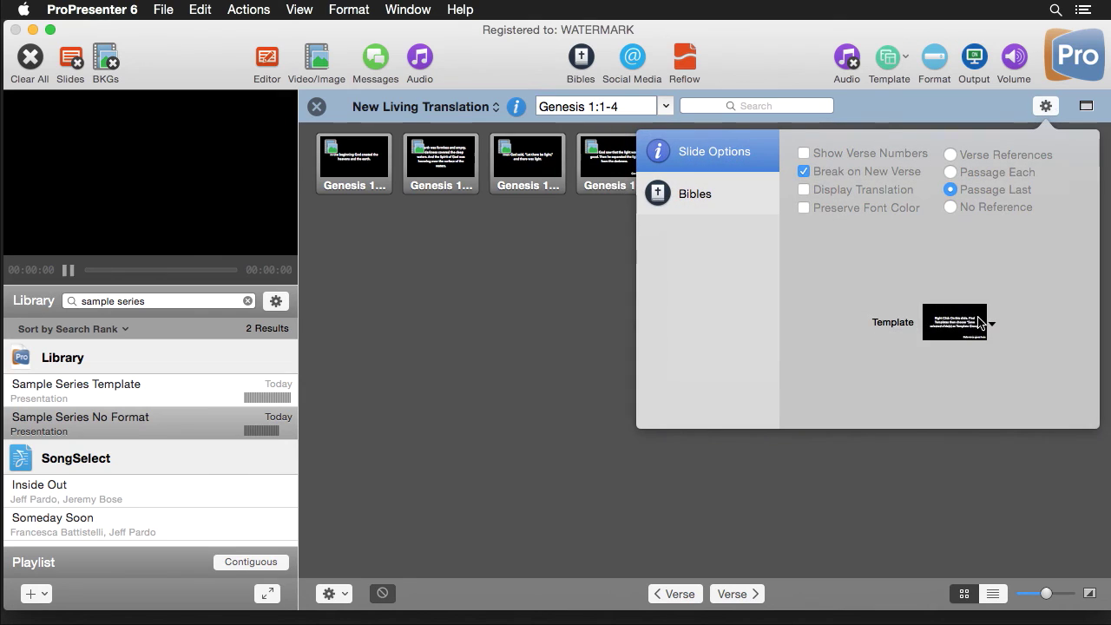
left_click(991, 323)
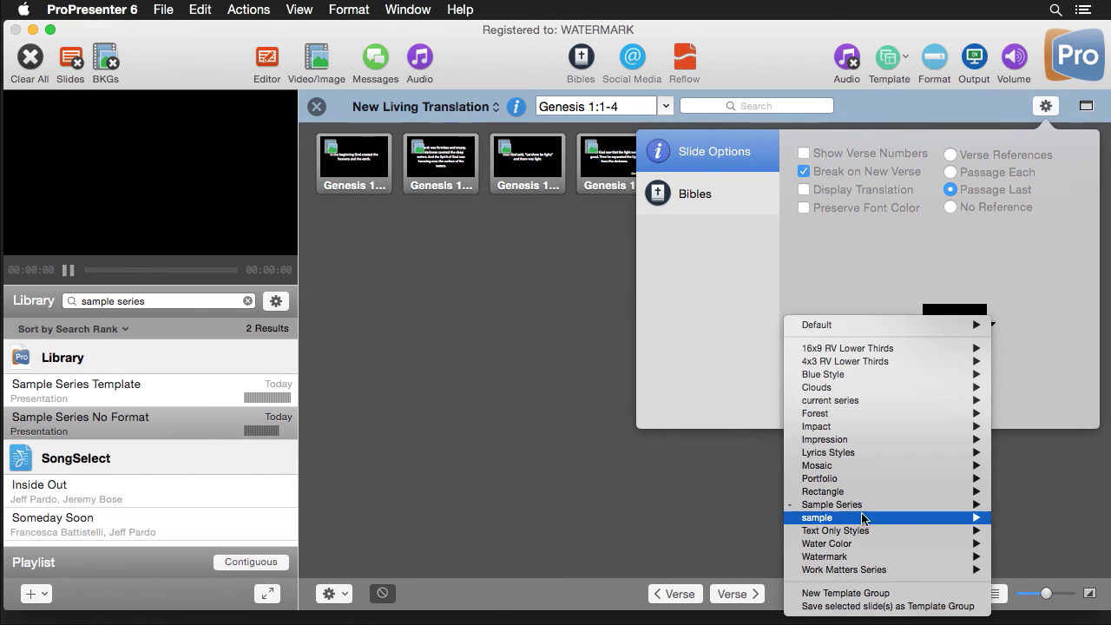
mouse_move(863, 518)
left_click(730, 543)
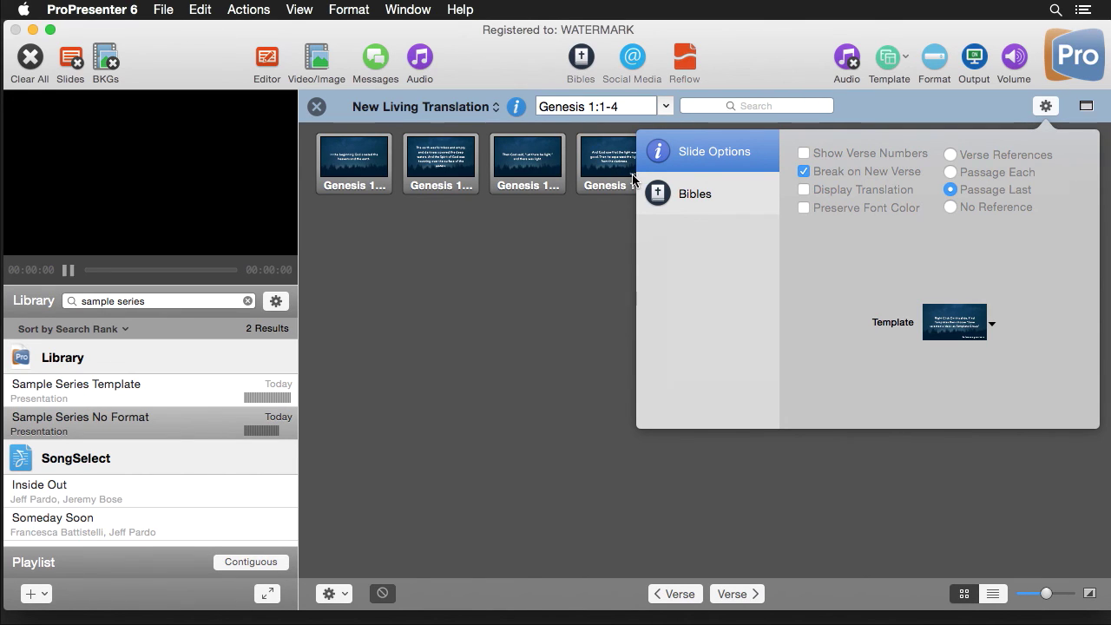
Step: Copy the Genesis 1:1-4 scripture slides into the current presentation
left_click(550, 216)
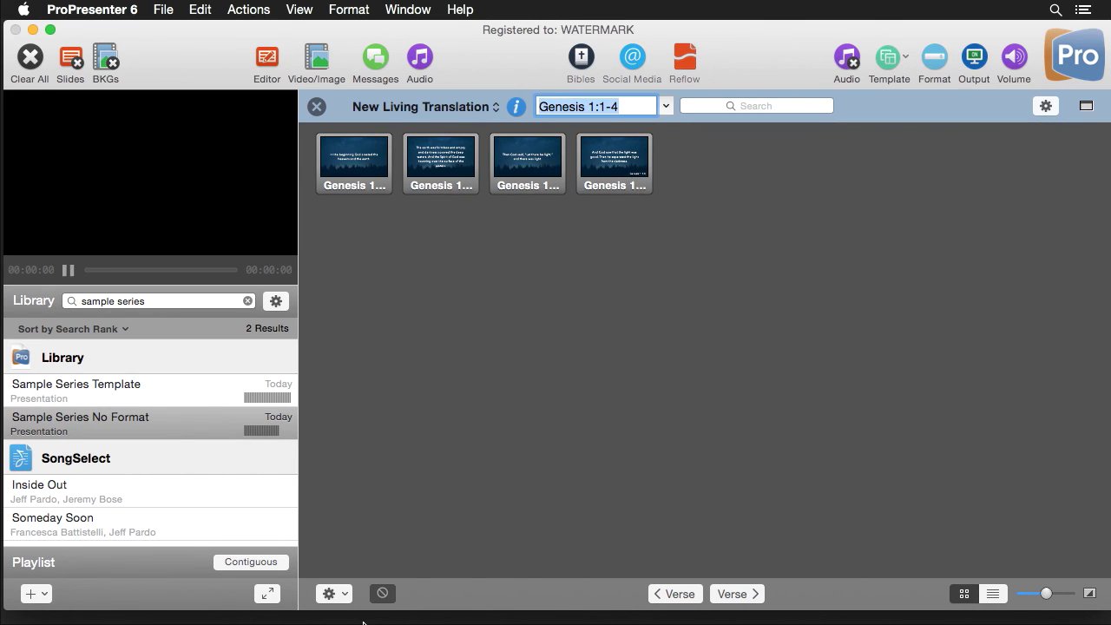
left_click(340, 598)
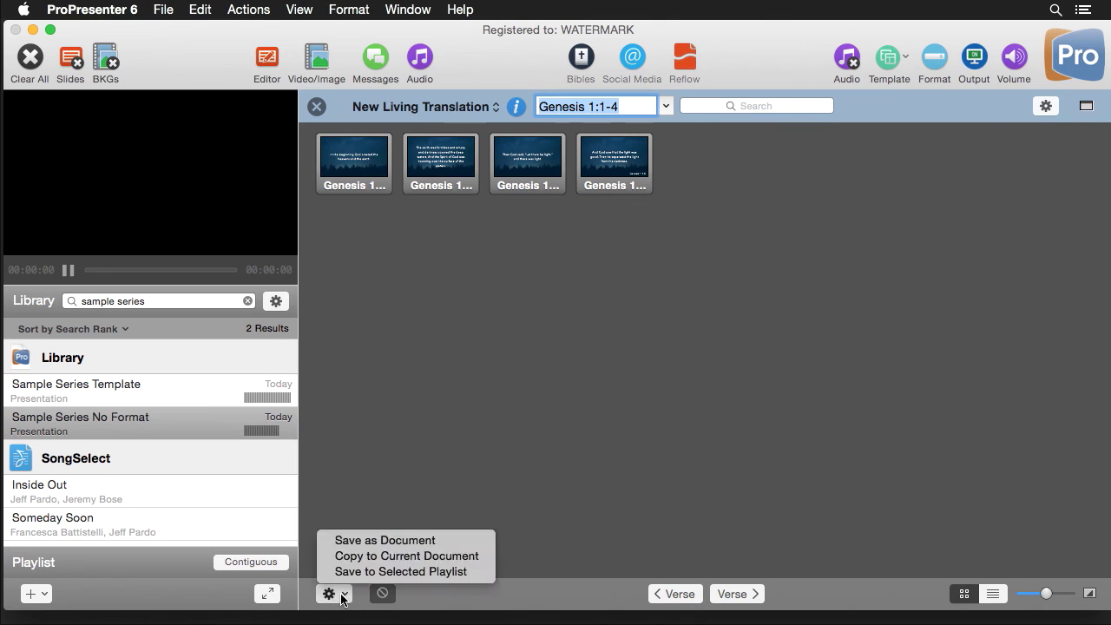
left_click(403, 555)
left_click(317, 106)
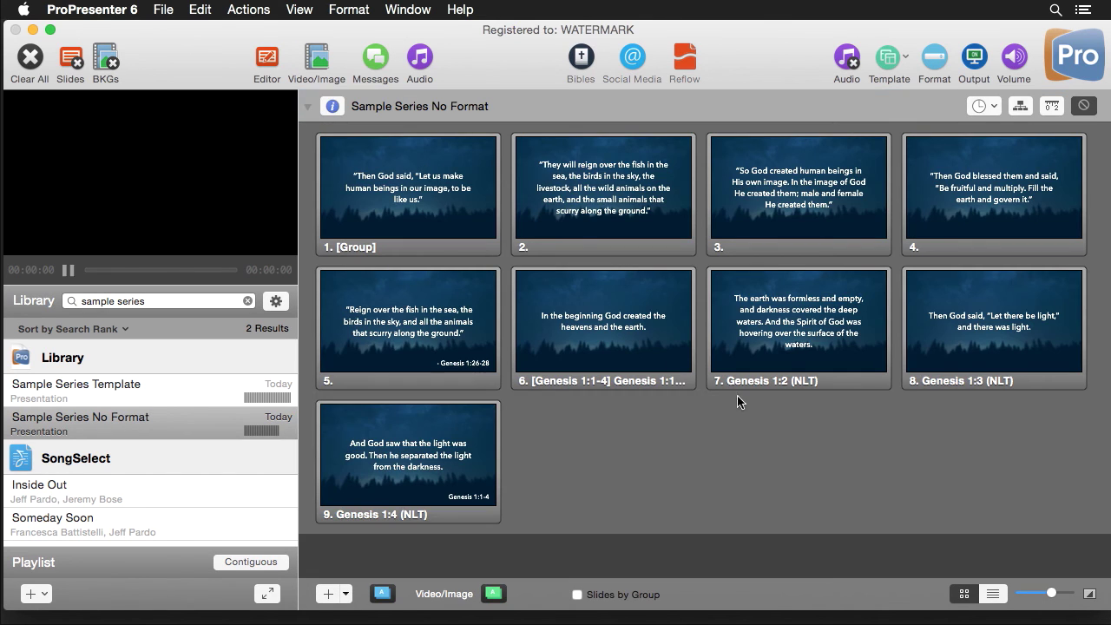